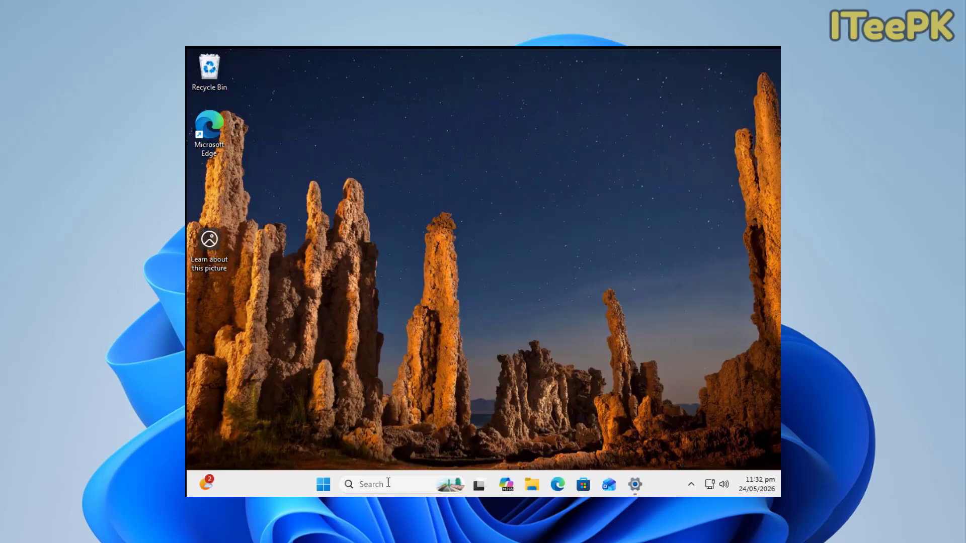
Step: Search Windows for "microsoft store" and open the Microsoft Store
left_click(386, 483)
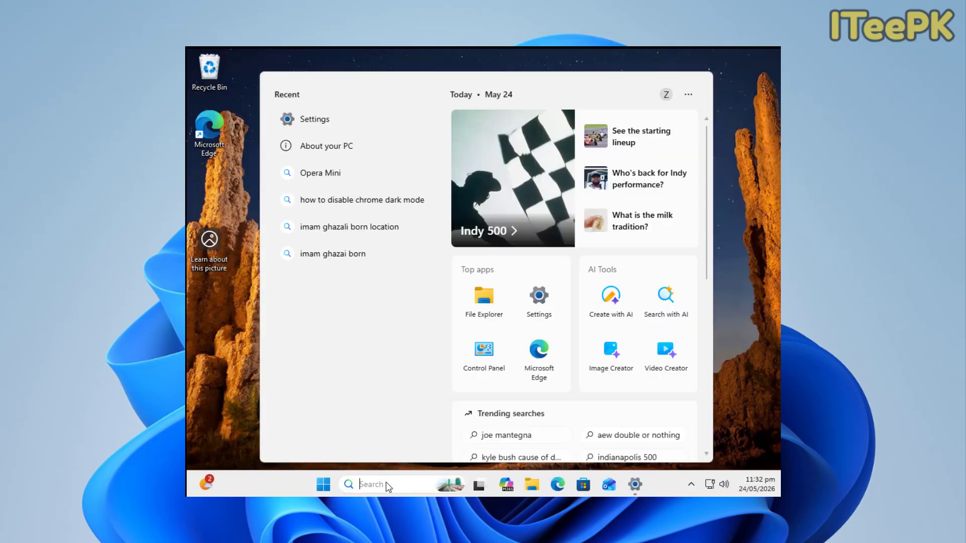
type("microsoft store")
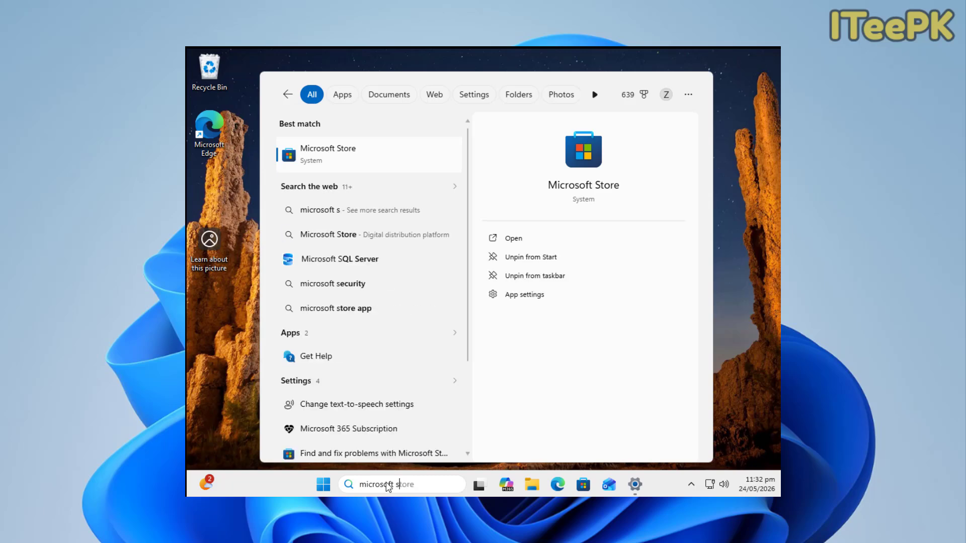
left_click(372, 169)
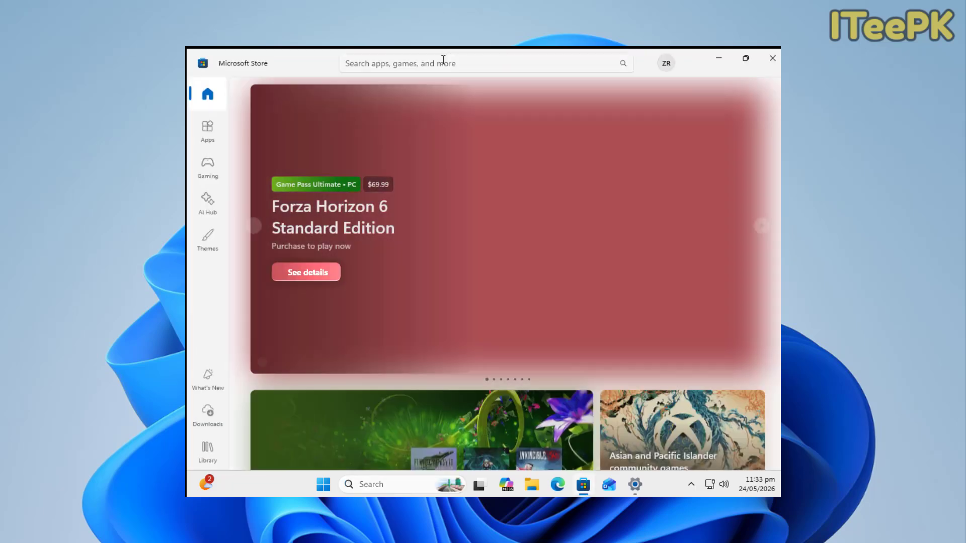
Step: Search the store for "vive tool gui" and install the ViVeTool GUI app
left_click(438, 65)
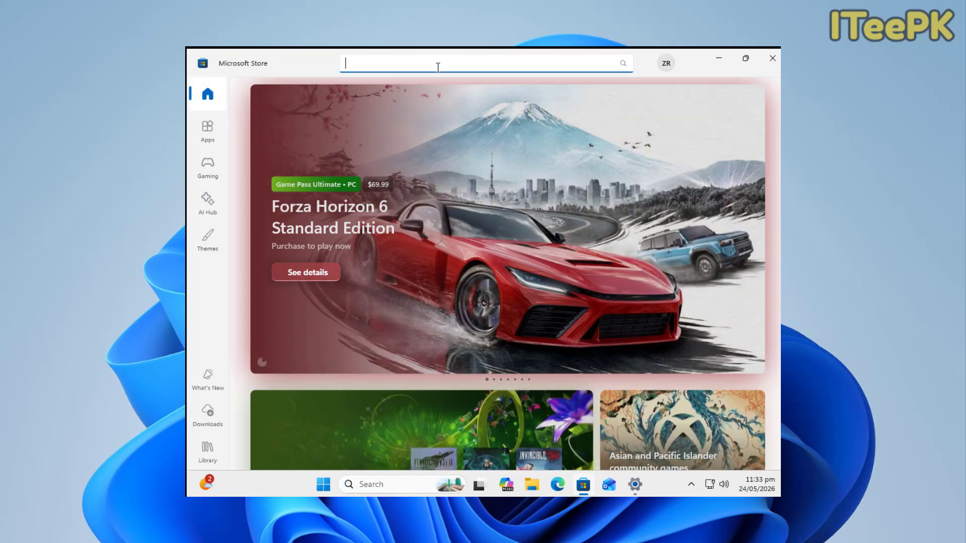
type("vive tool gui")
key("Return")
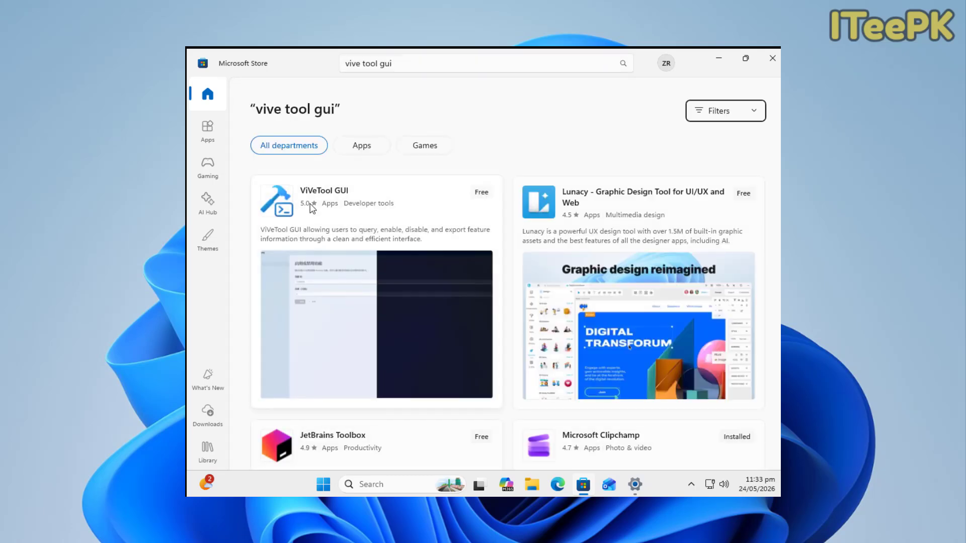
mouse_move(307, 211)
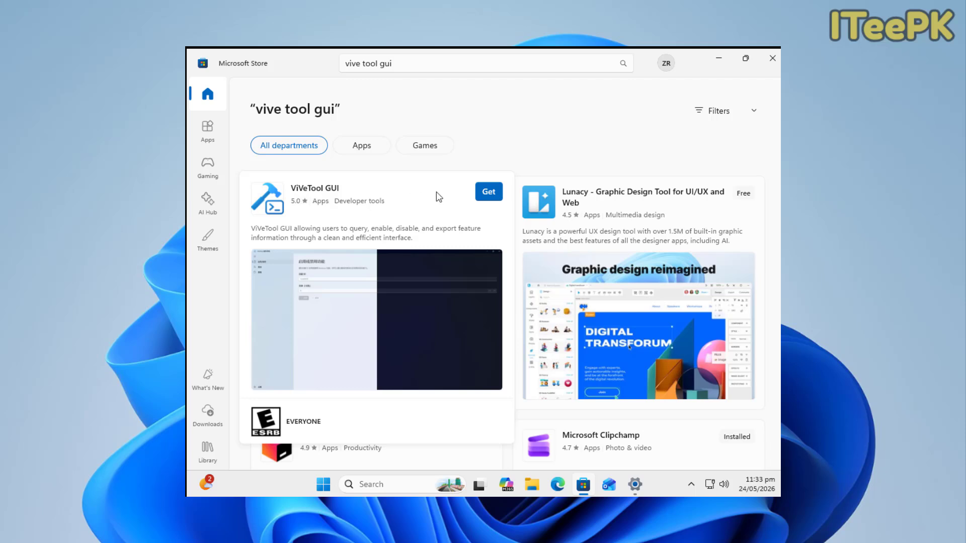
left_click(487, 192)
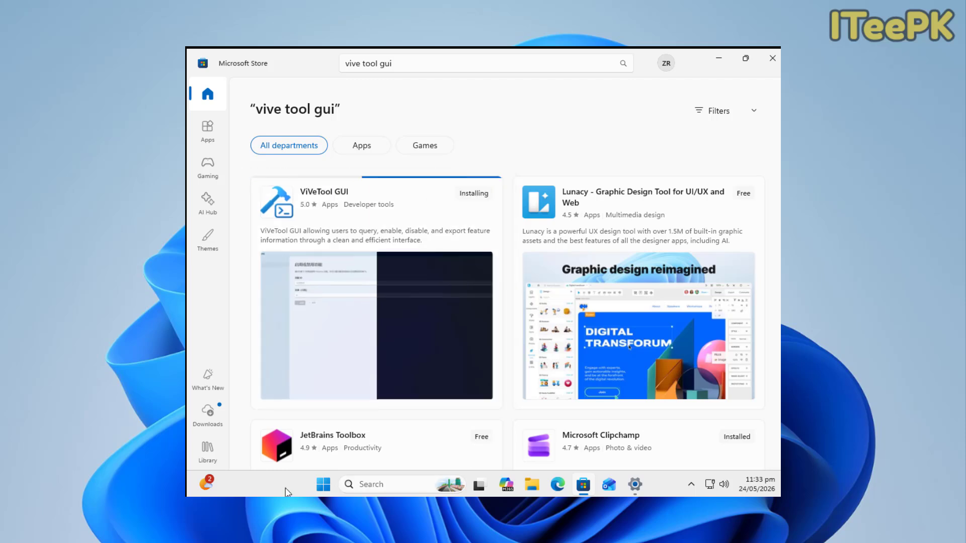
left_click(659, 439)
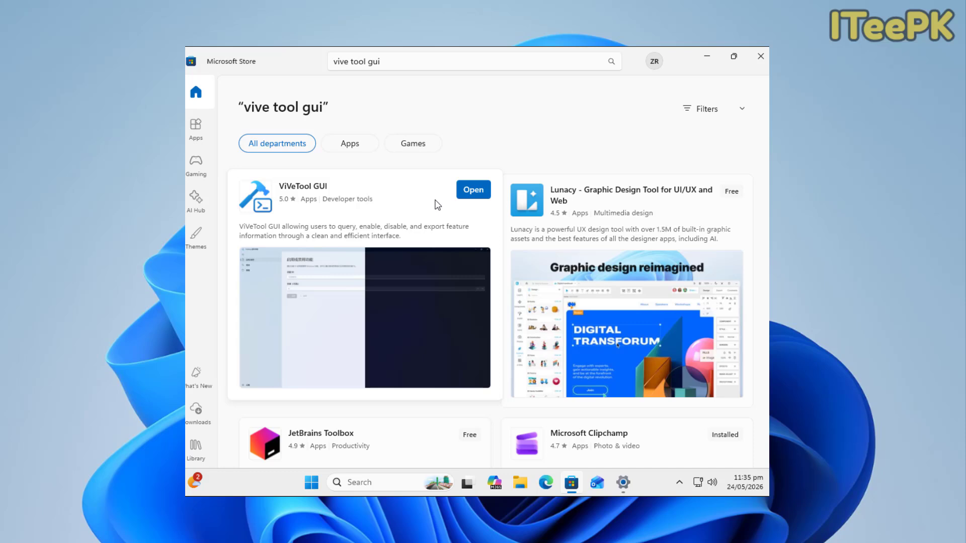
Step: Check for updates to the installed store apps and review the update list, especially the Xbox entries
left_click(199, 419)
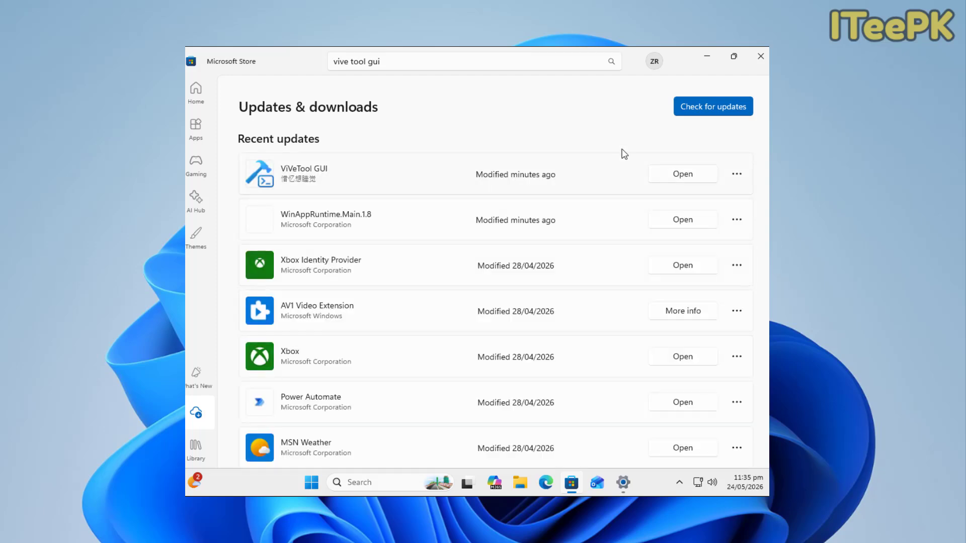
left_click(723, 110)
scroll(505, 292, "down", 10)
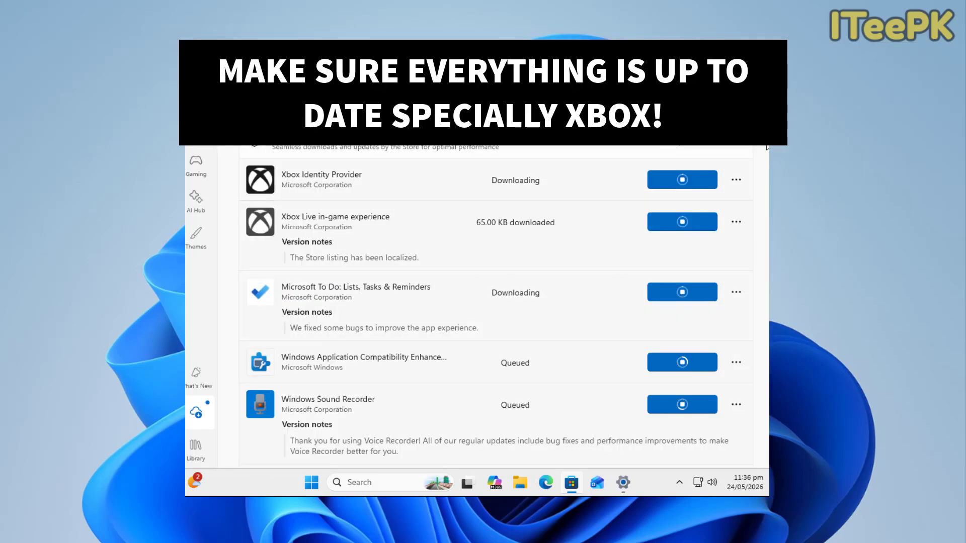
scroll(494, 307, "down", 3)
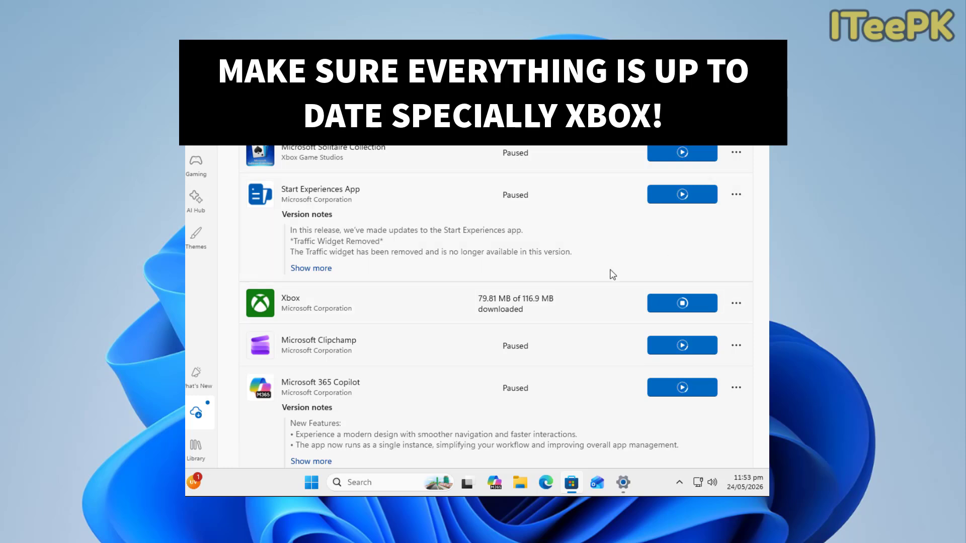
left_click(282, 297)
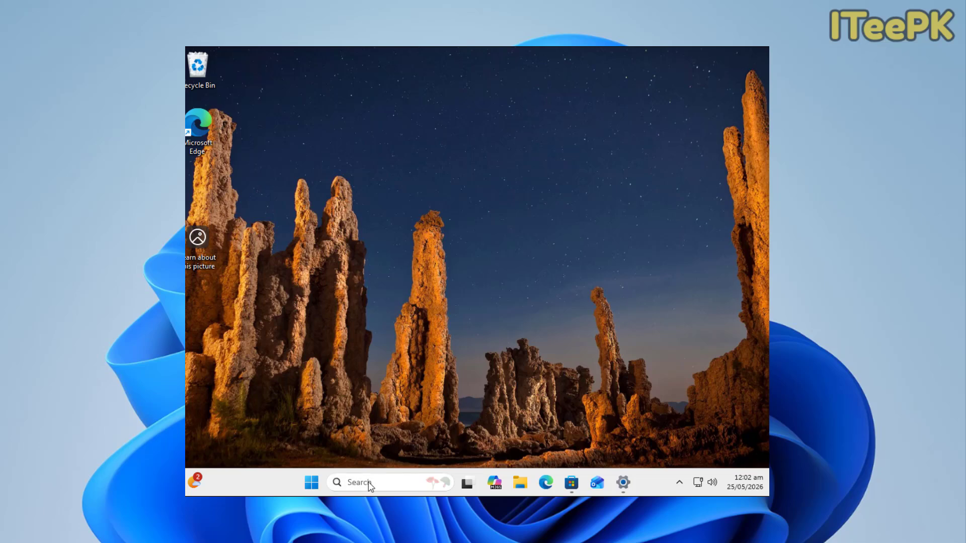
Step: Search Windows for "vivetool" and launch ViVeTool GUI
left_click(369, 484)
type("vive")
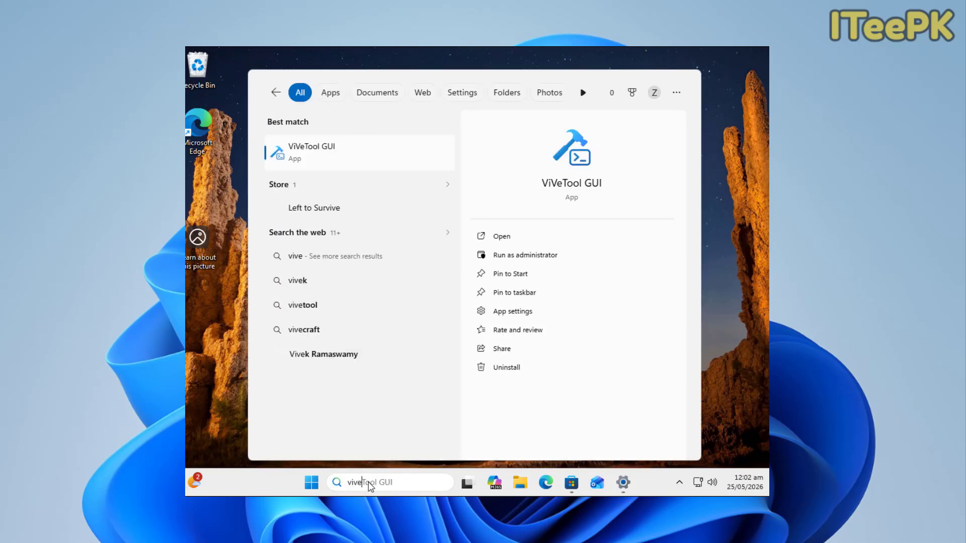
type("tool")
key("Return")
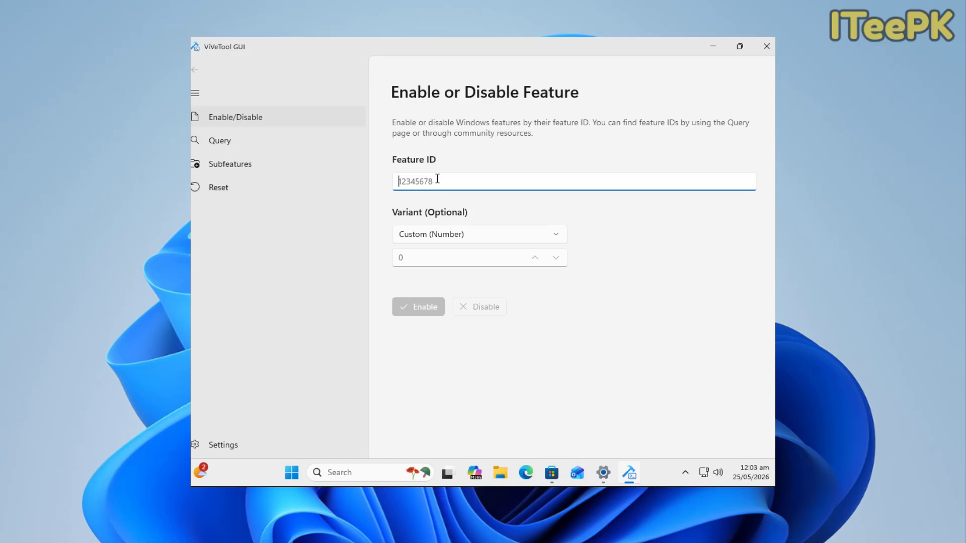
Step: Enable feature IDs 58989070,59765208 and approve the elevation request
type("58989070,59765208")
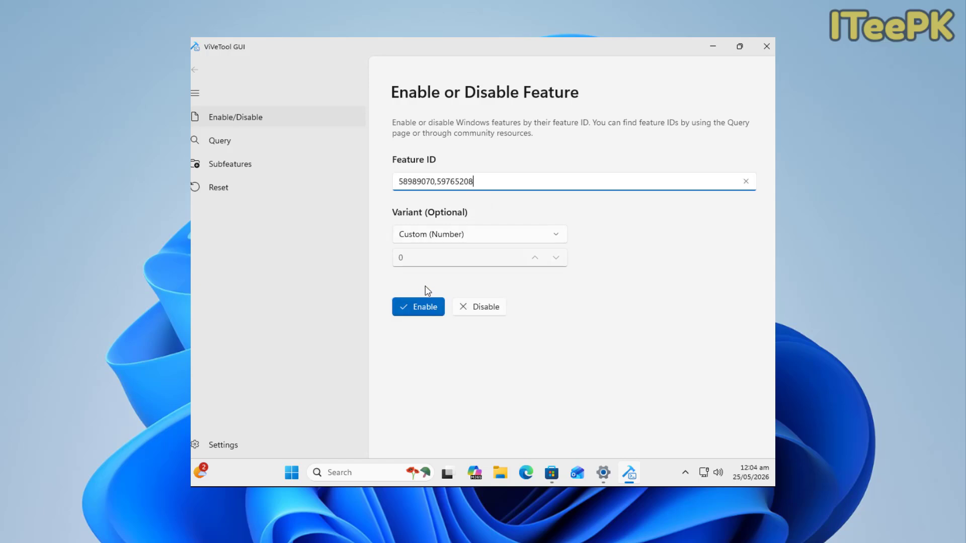
left_click(415, 307)
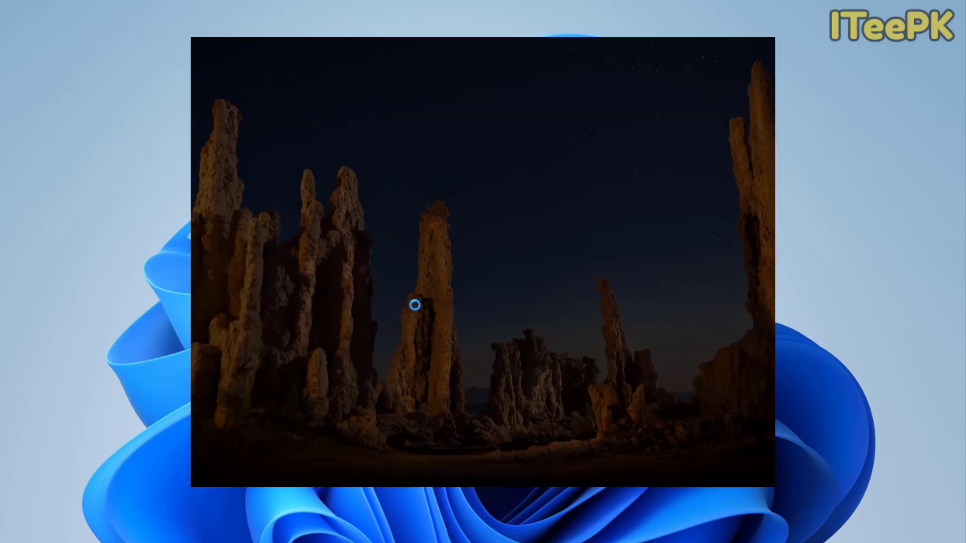
left_click(419, 349)
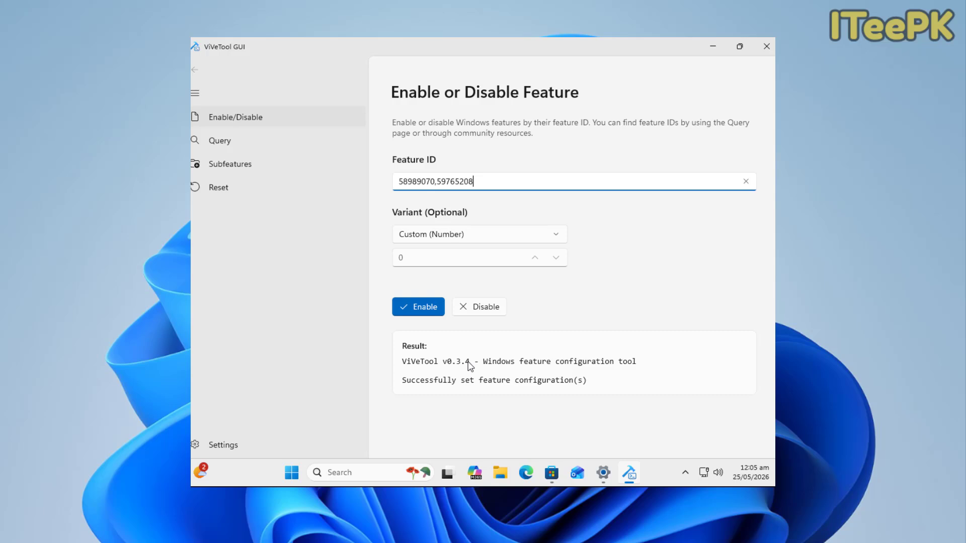
Step: Restart the computer from the Start menu's power options
left_click(292, 473)
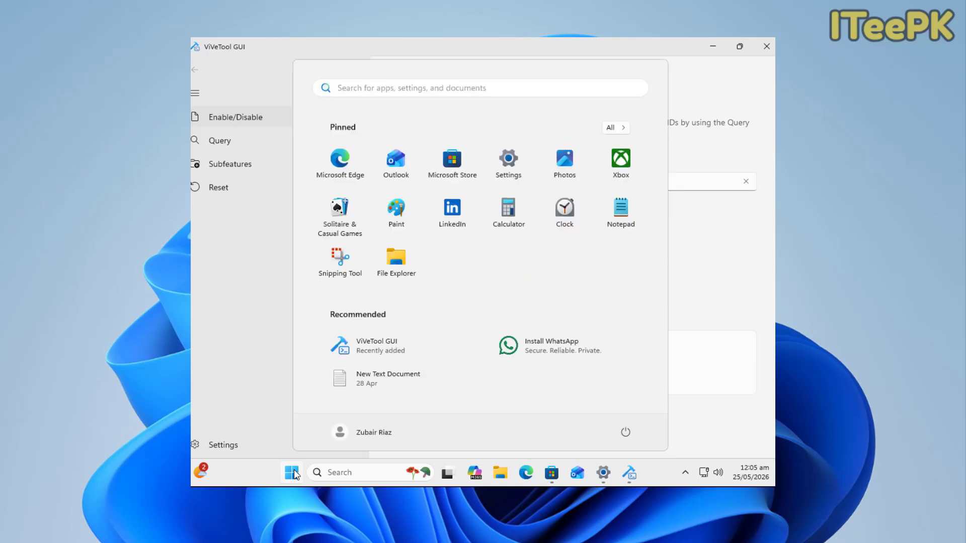
left_click(627, 434)
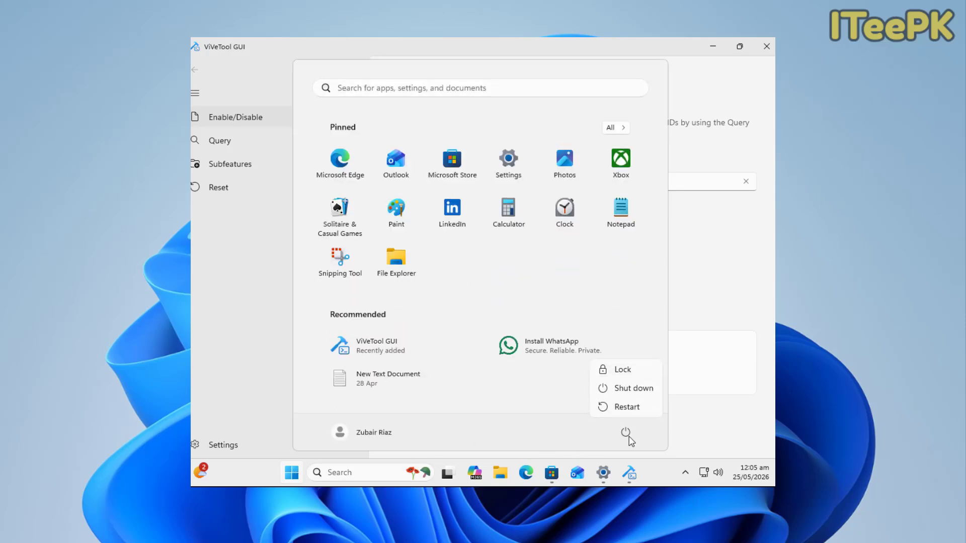
left_click(620, 408)
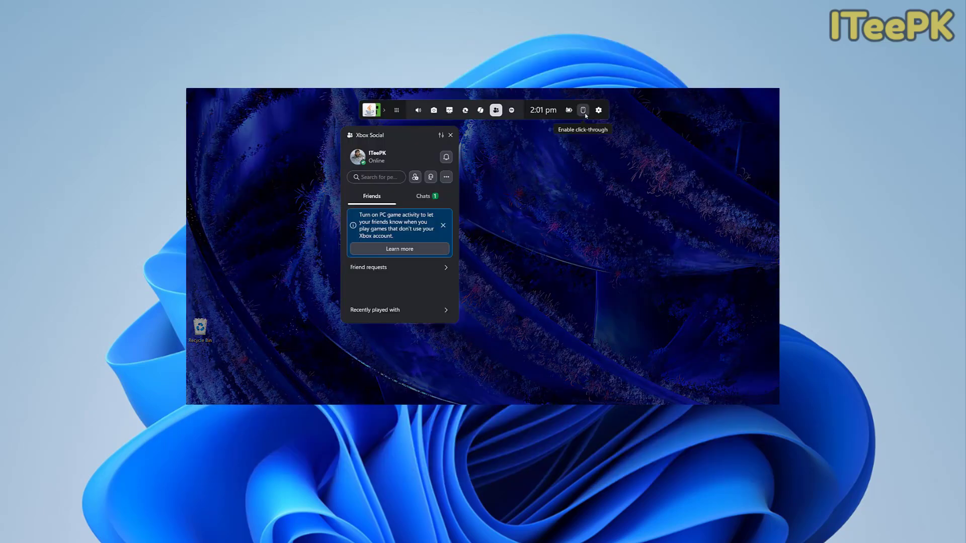
Step: Enter Xbox mode from the Game Bar settings and confirm the switch
left_click(599, 111)
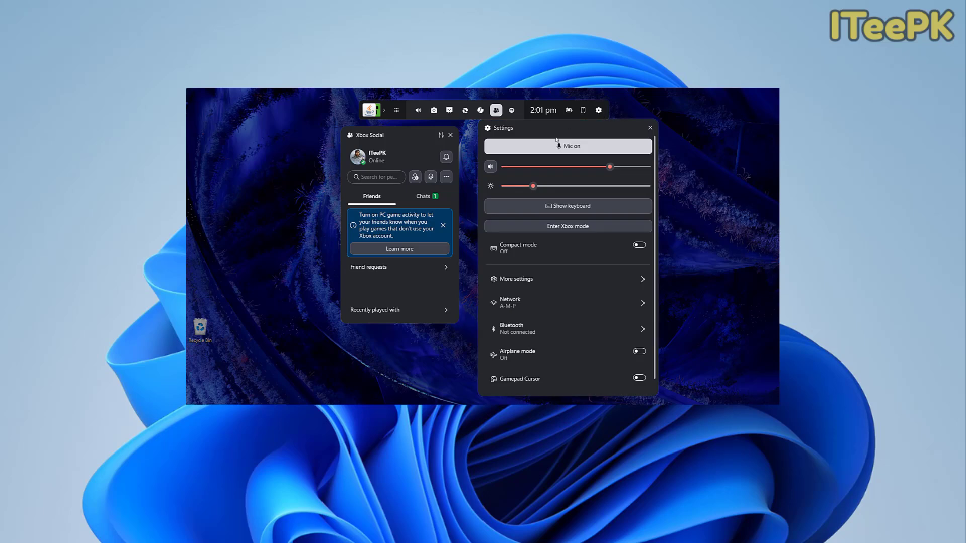
left_click(553, 227)
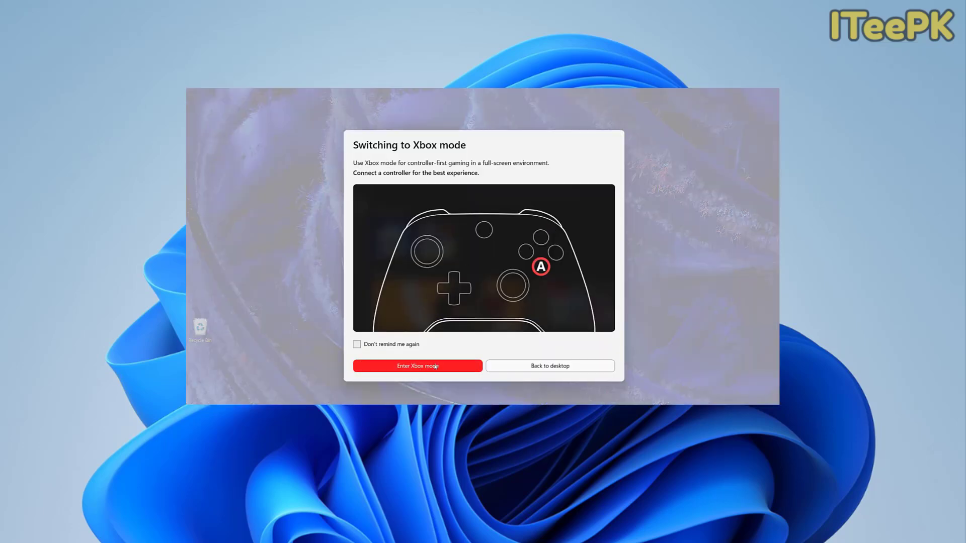
left_click(412, 366)
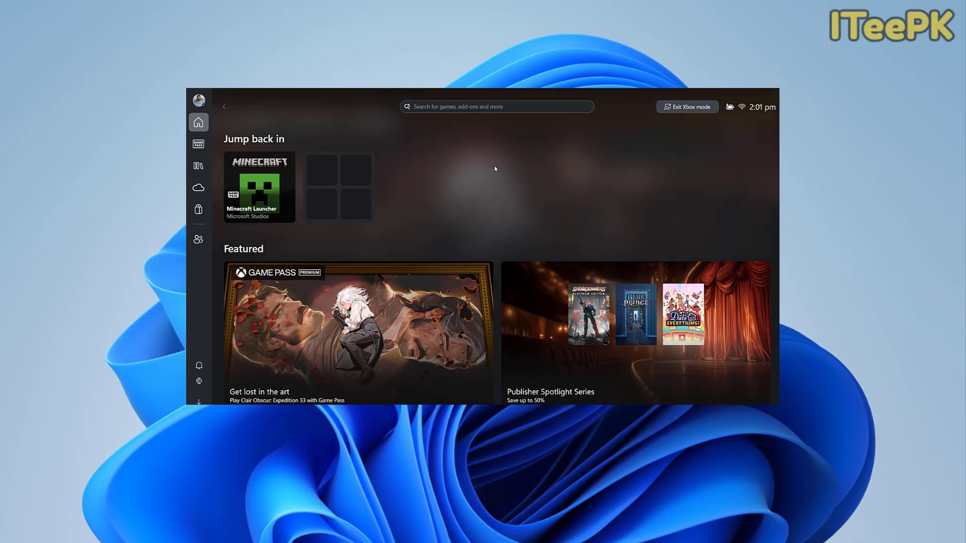
Step: Open the full "Picks for you" game list from the Xbox home page, and exit Xbox mode
key("Down")
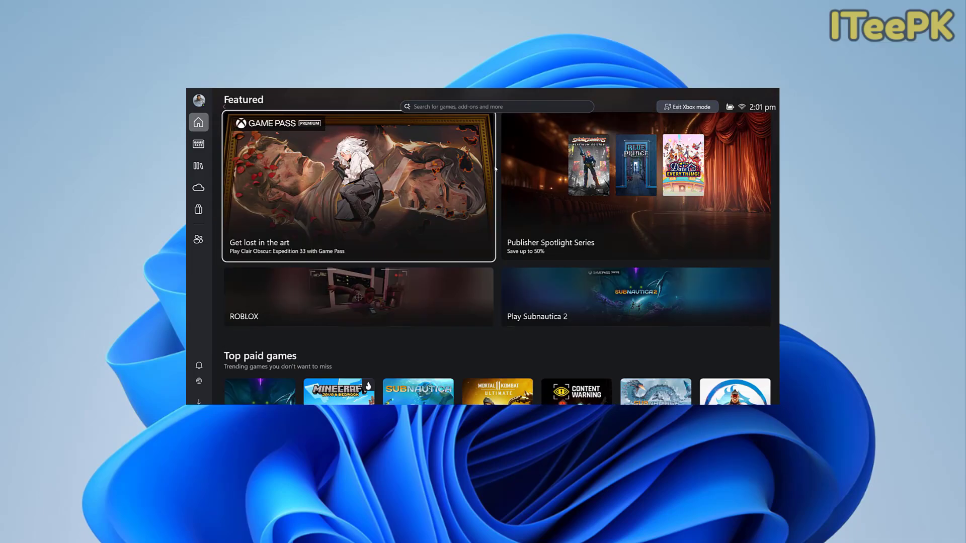
key("Down")
key("Down")
key("Down")
key("Down")
key("Down")
key("Down")
key("Down")
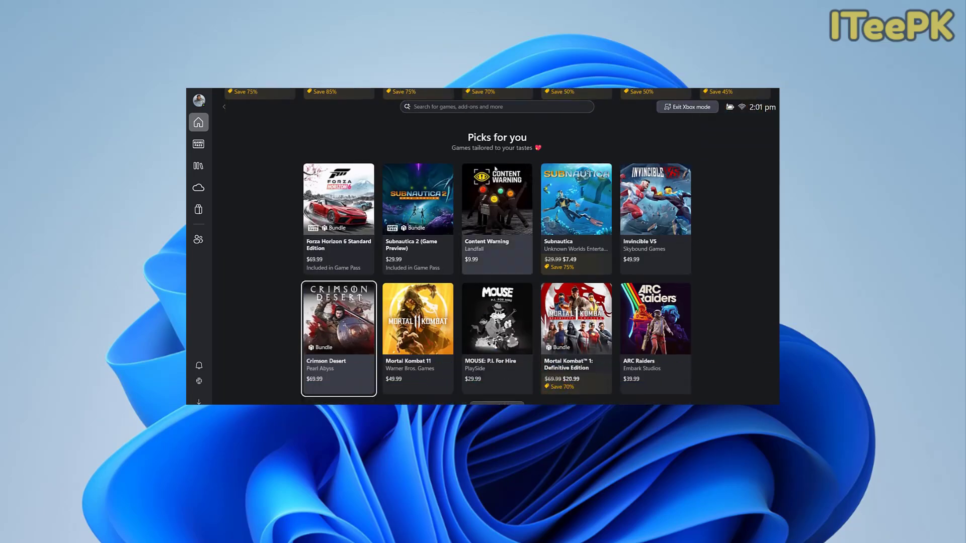
left_click(493, 403)
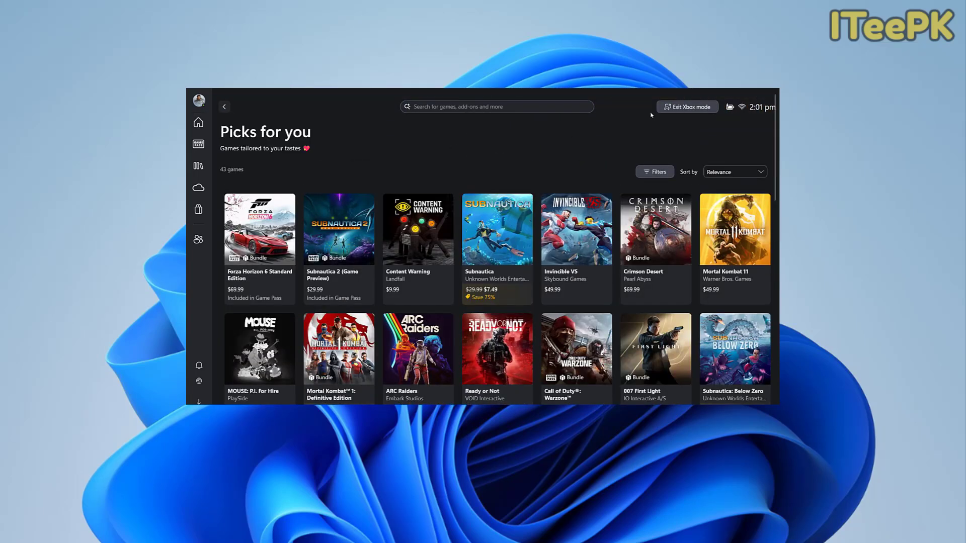
left_click(696, 110)
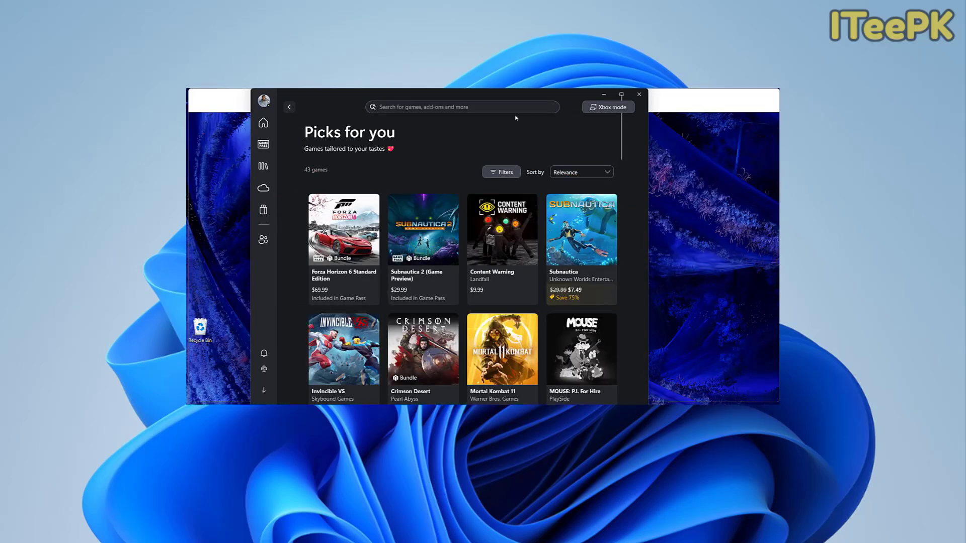
Step: Open the Game Bar and enter Xbox mode again from its settings, confirming the switch
key("super+g")
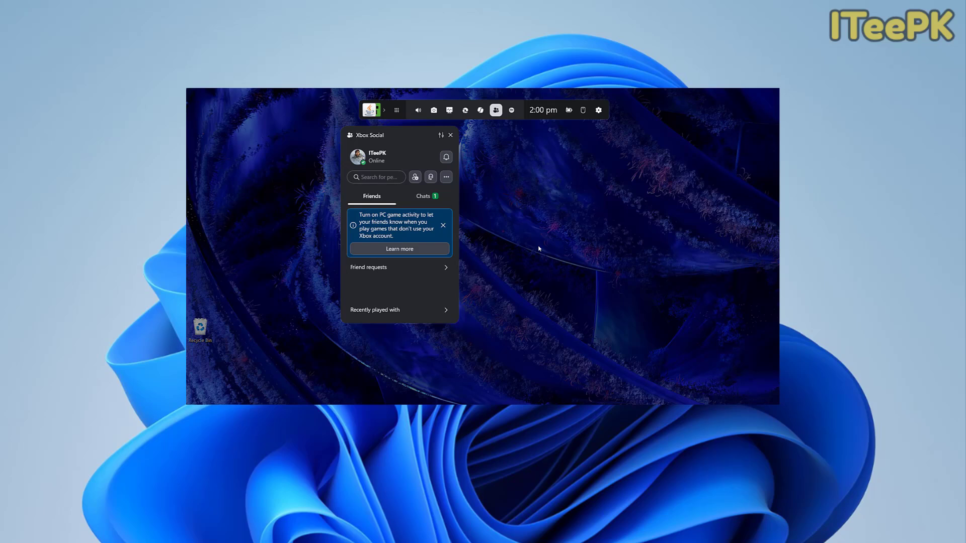
left_click(599, 111)
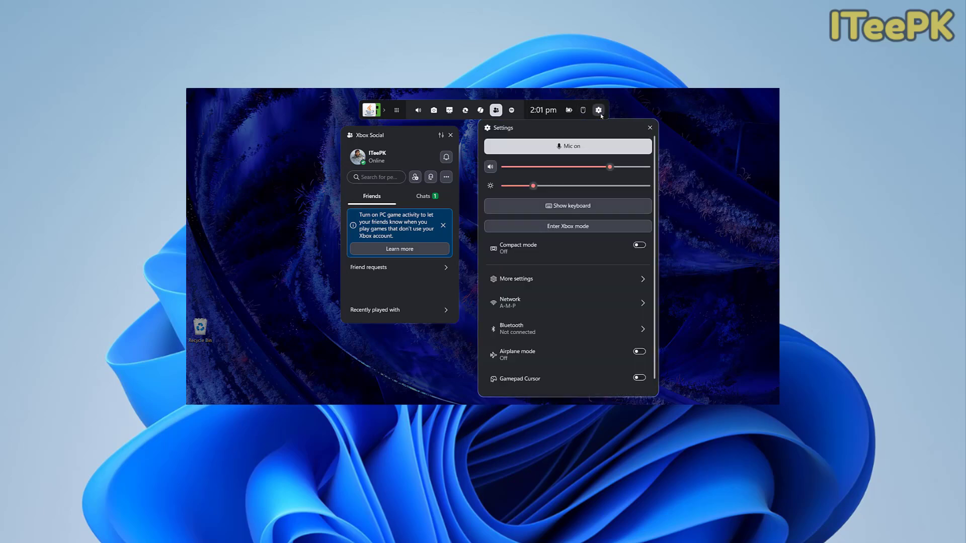
left_click(552, 227)
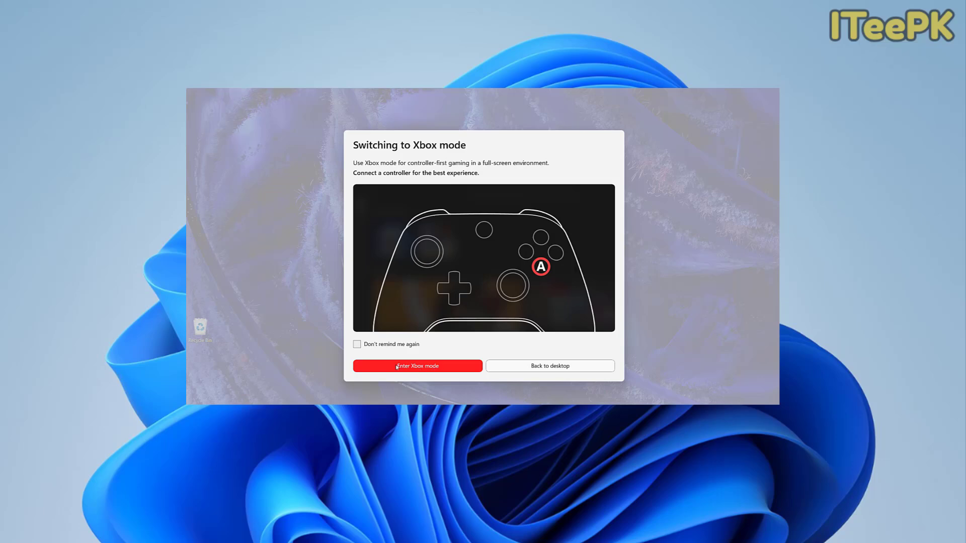
left_click(411, 368)
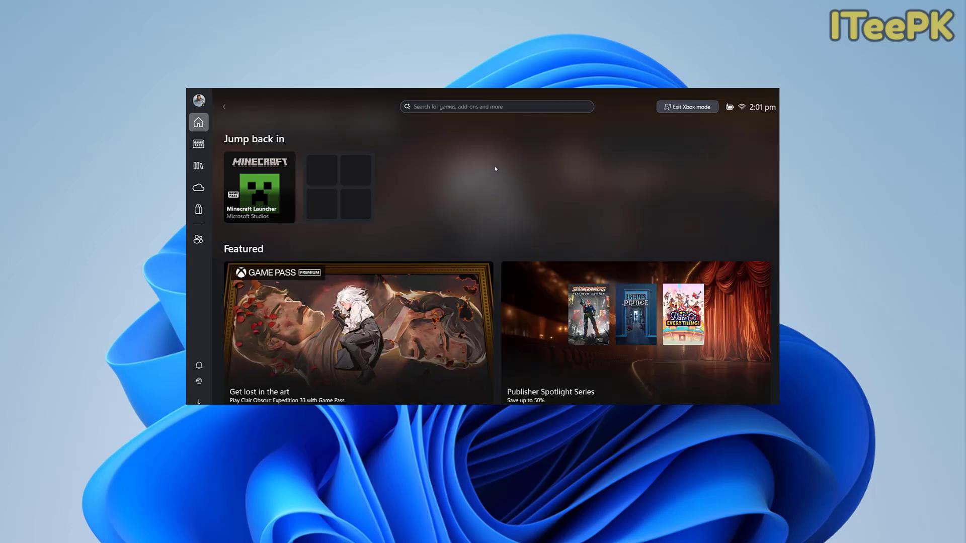
Step: Browse the Xbox home page to the complete "Picks for you" list, and return to the desktop by exiting Xbox mode
key("Down")
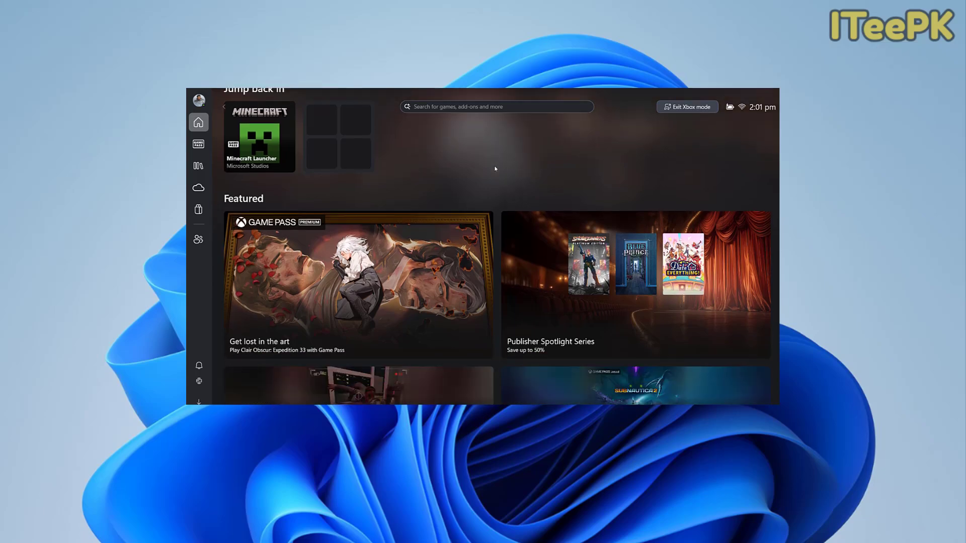
key("Down")
key("Down")
key("Down")
key("Down")
key("Down")
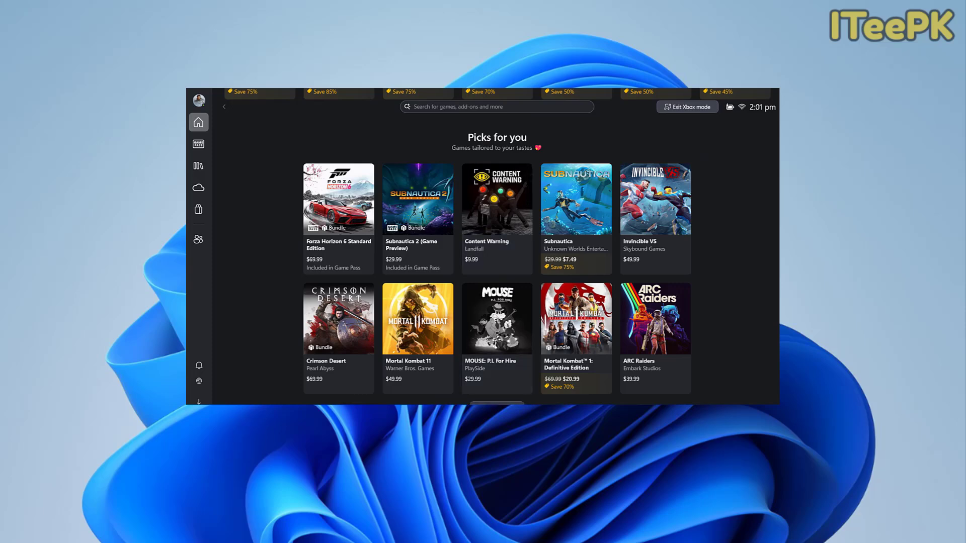
left_click(497, 403)
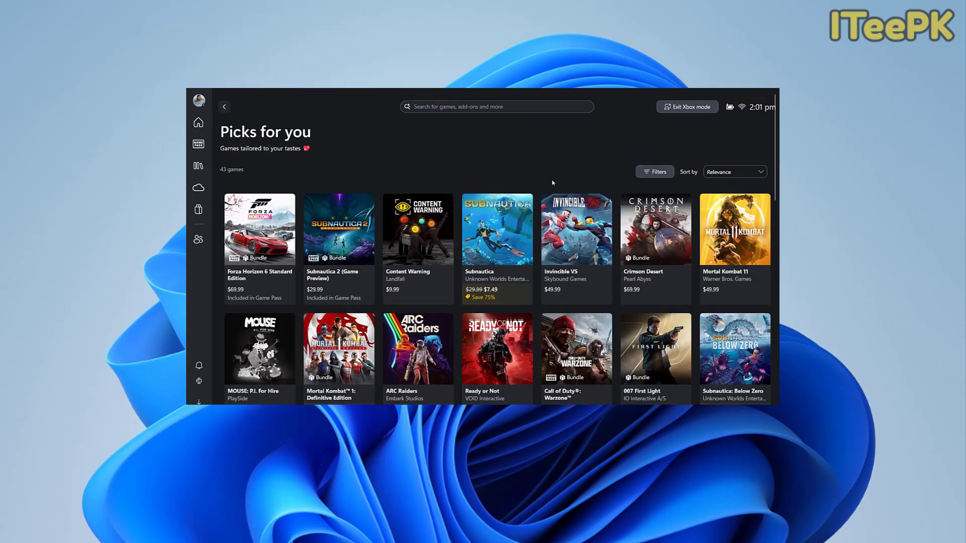
left_click(696, 109)
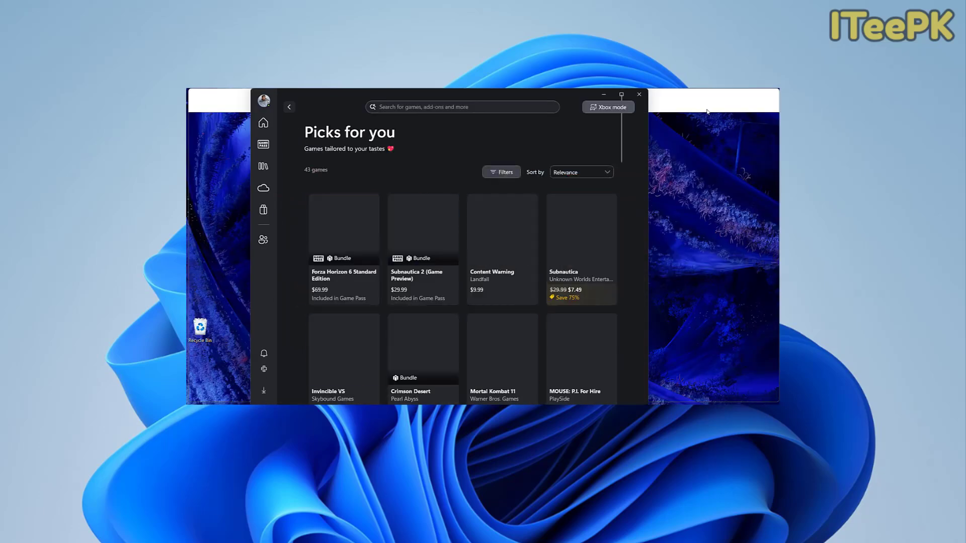